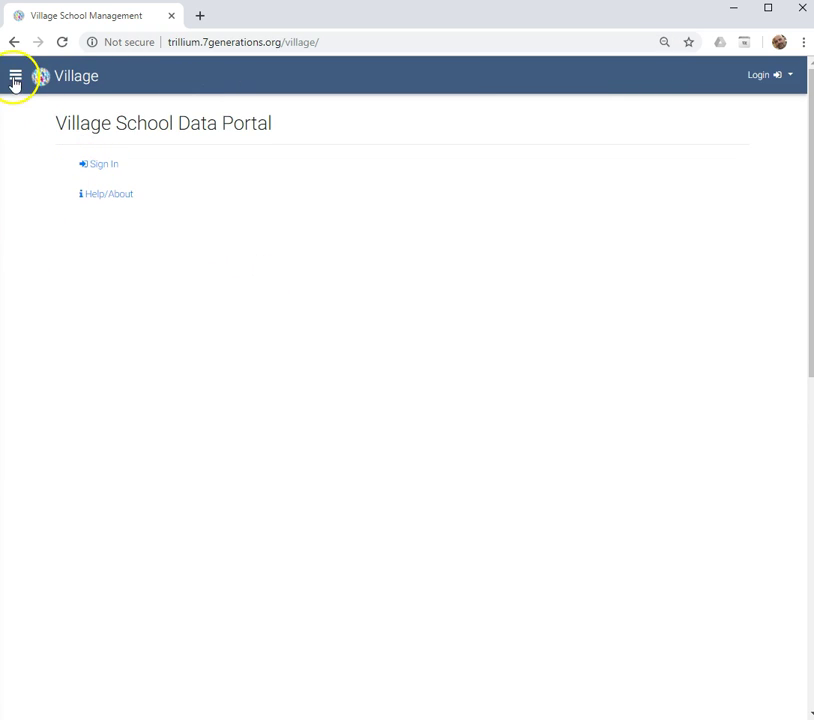
# Step: Sign in to the school data portal with the page zoomed out one level, and hide personal names
pyautogui.click(16, 80)
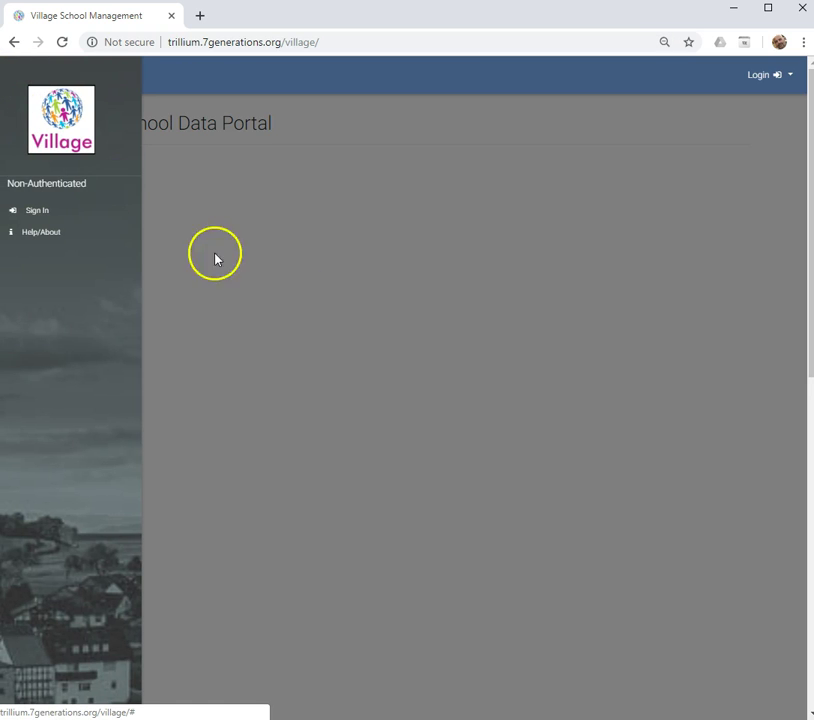
pyautogui.click(293, 294)
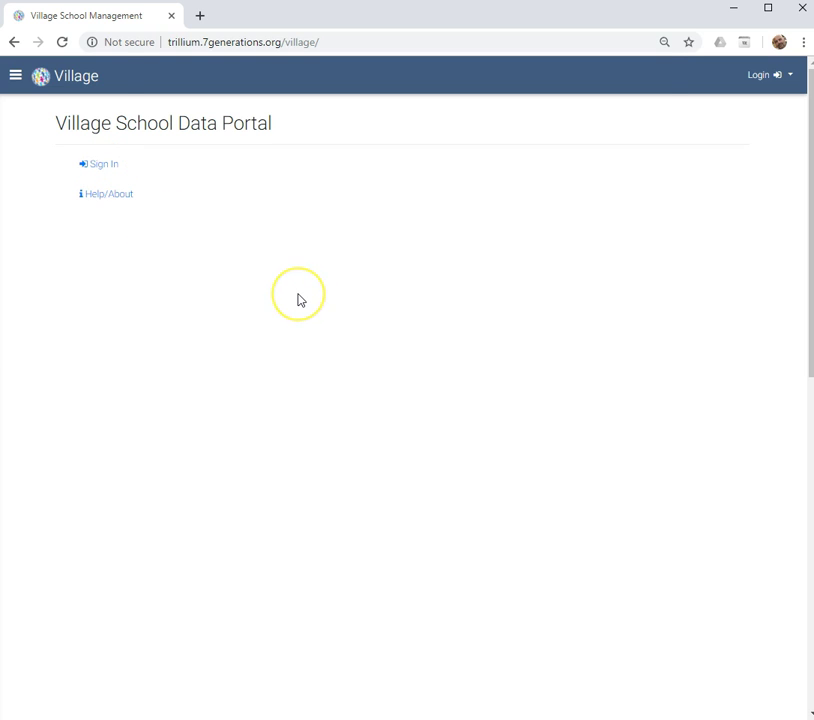
pyautogui.hotkey('ctrl', '-')
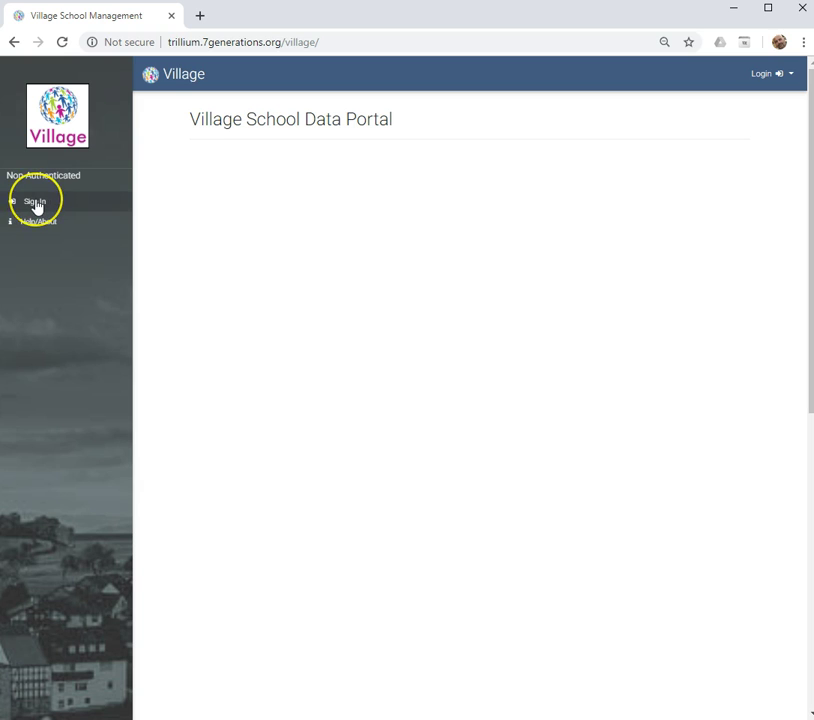
pyautogui.click(35, 202)
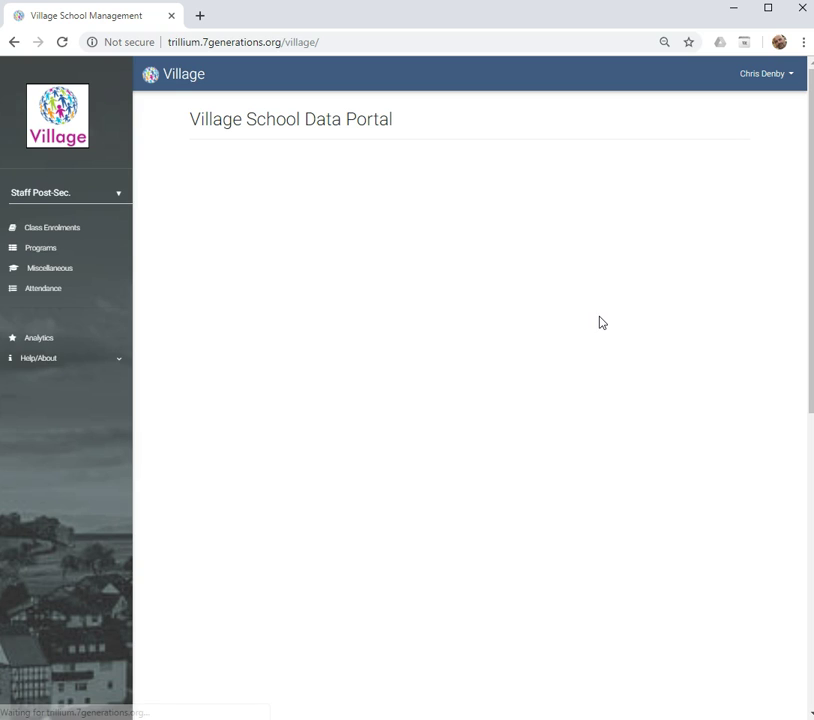
pyautogui.click(764, 75)
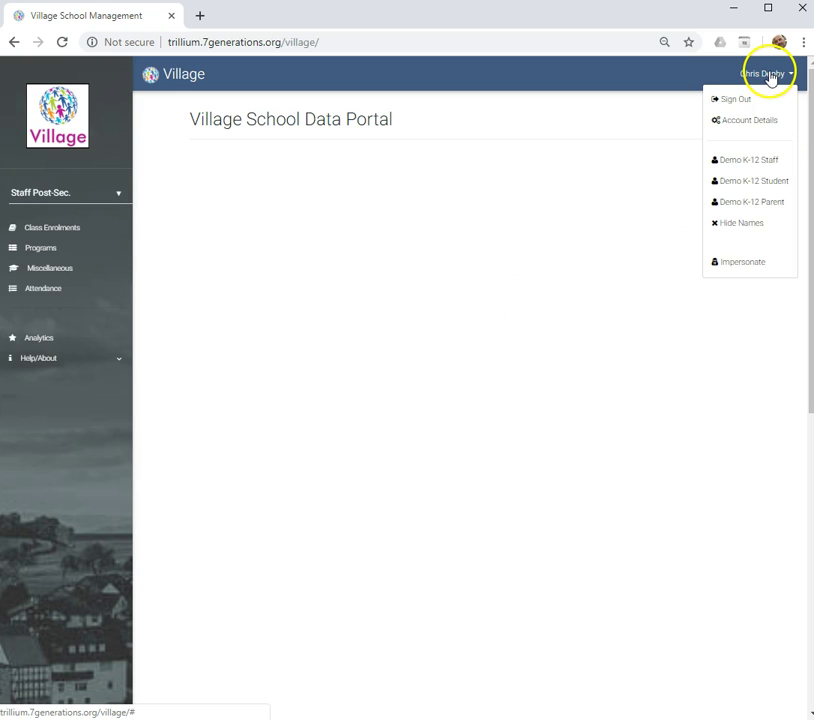
pyautogui.click(745, 224)
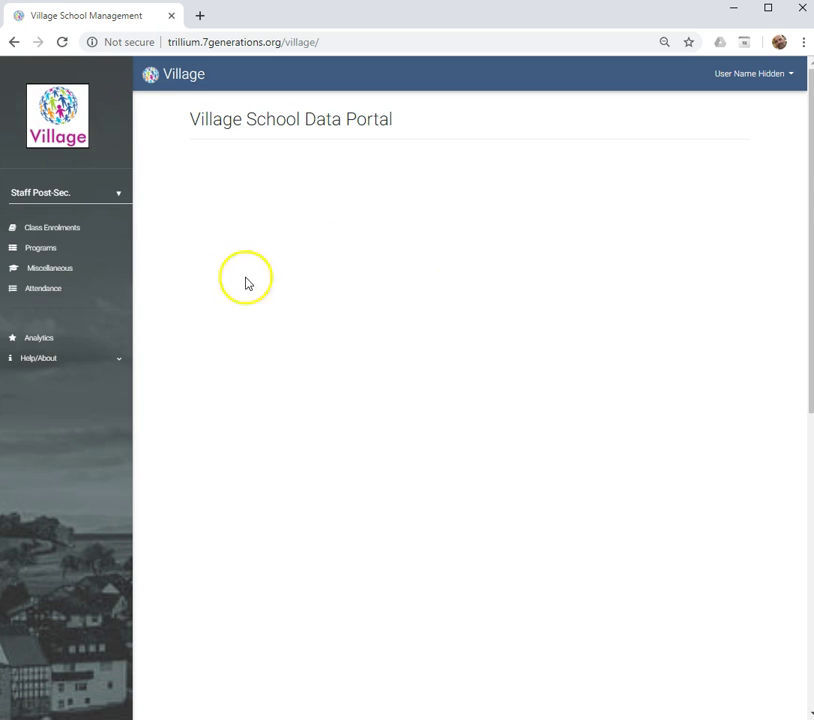
# Step: Open post-secondary attendance for the class BA - INDI 3501 Indigenous Narratives, Myths, Legends and Ceremonies and review it from the January sessions
pyautogui.click(45, 288)
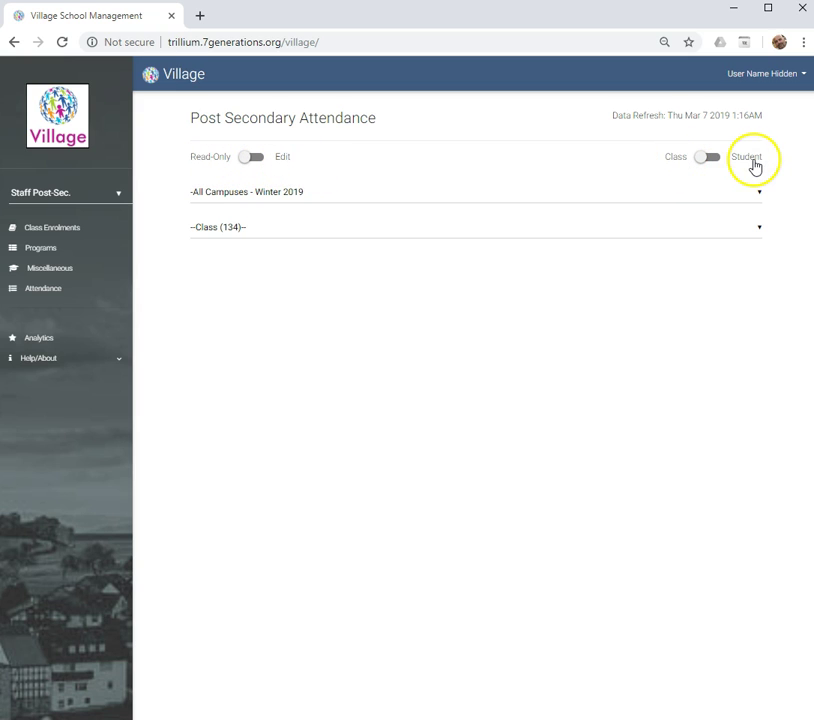
pyautogui.click(248, 195)
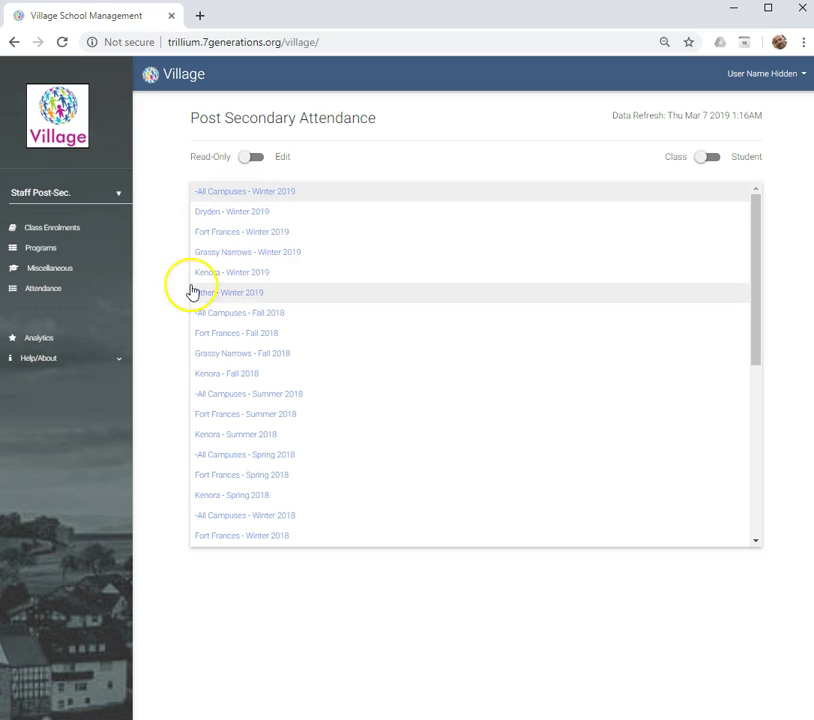
pyautogui.click(169, 245)
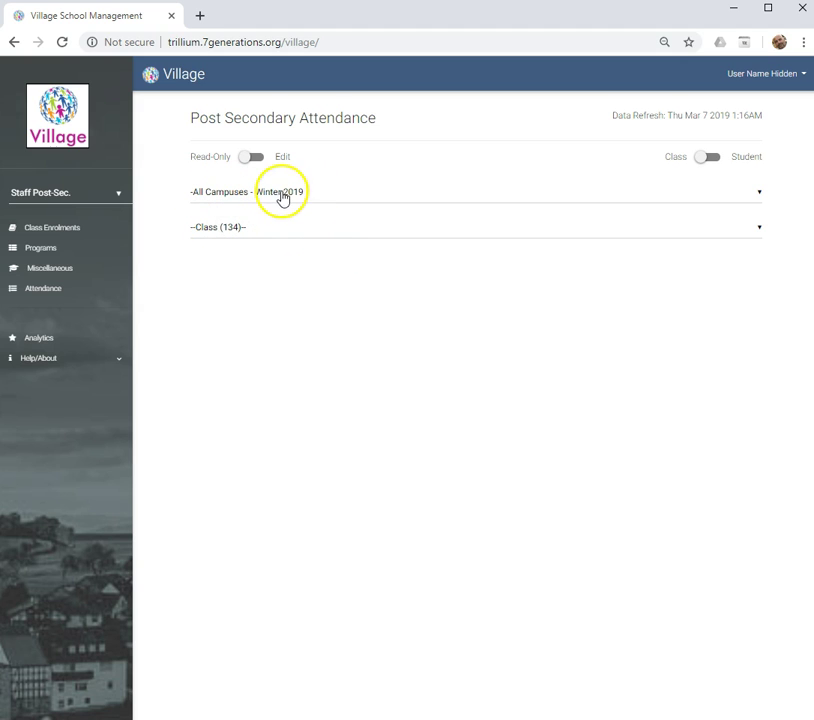
pyautogui.click(303, 229)
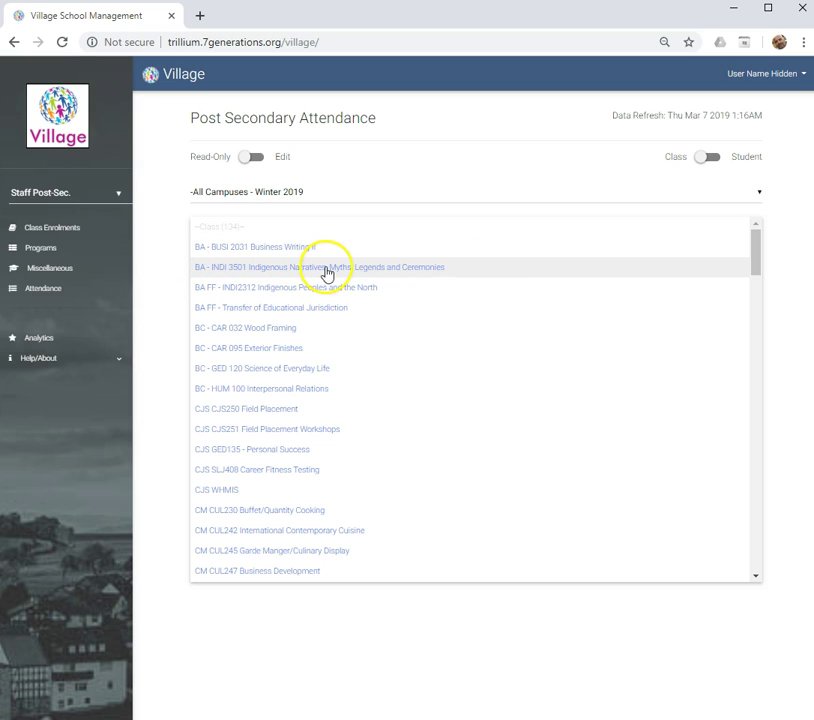
pyautogui.click(326, 268)
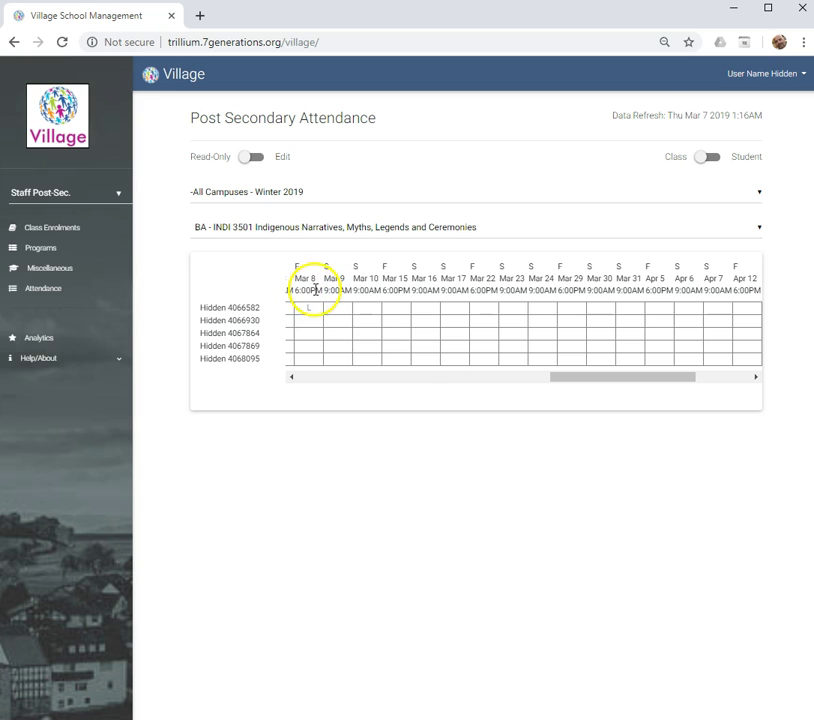
pyautogui.moveTo(598, 380); pyautogui.dragTo(331, 380)
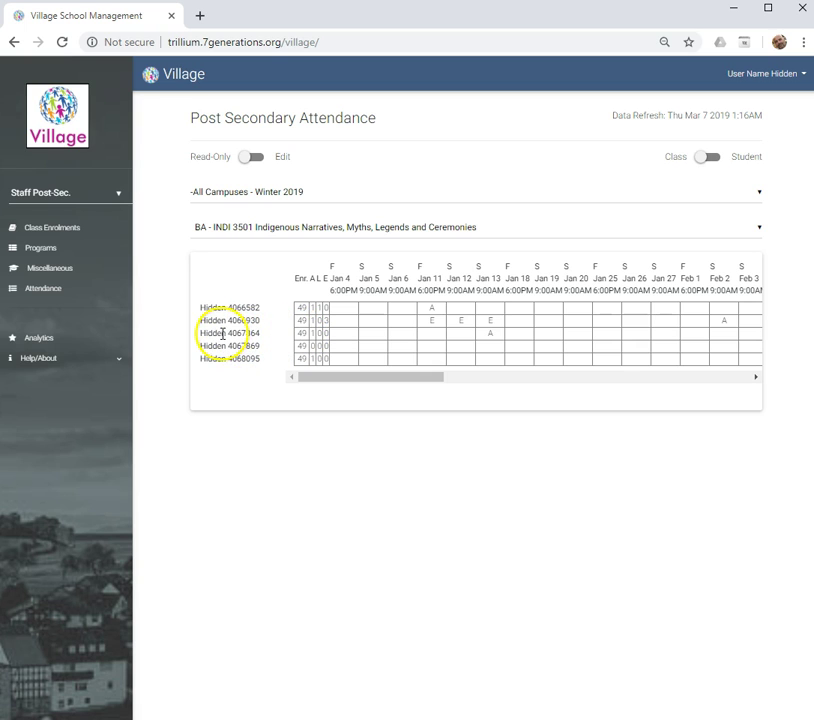
pyautogui.moveTo(232, 335); pyautogui.dragTo(217, 335)
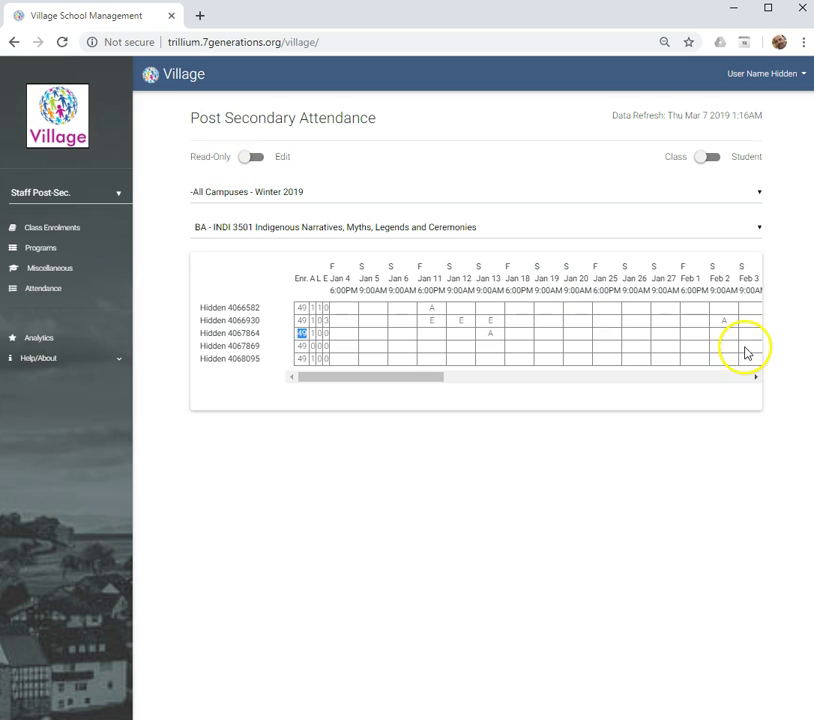
# Step: Switch the attendance sheet to edit mode and clear the first student's late mark for Mar 8
pyautogui.click(255, 158)
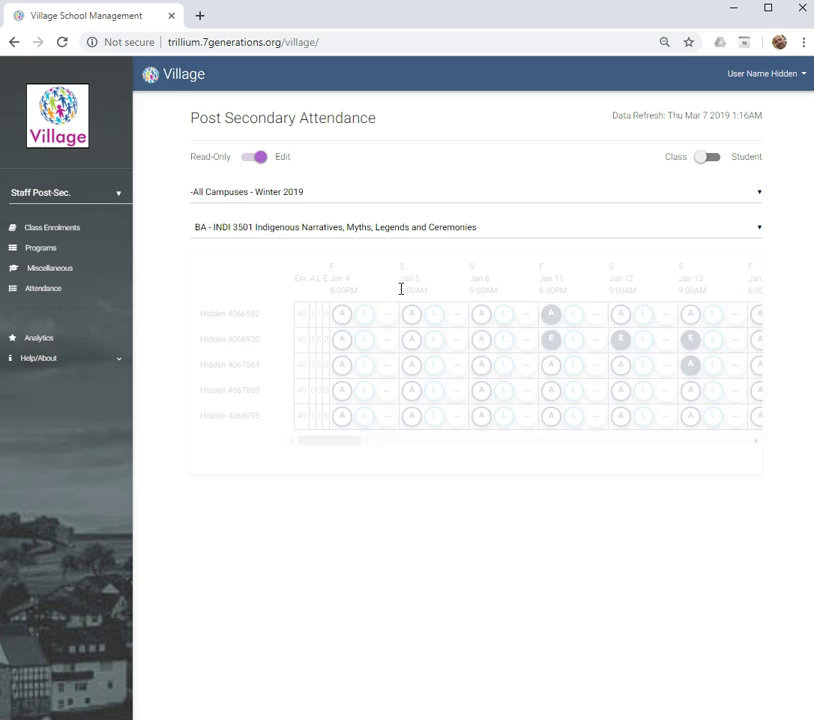
pyautogui.hscroll(10, 294, 376)
pyautogui.hscroll(10, 672, 370)
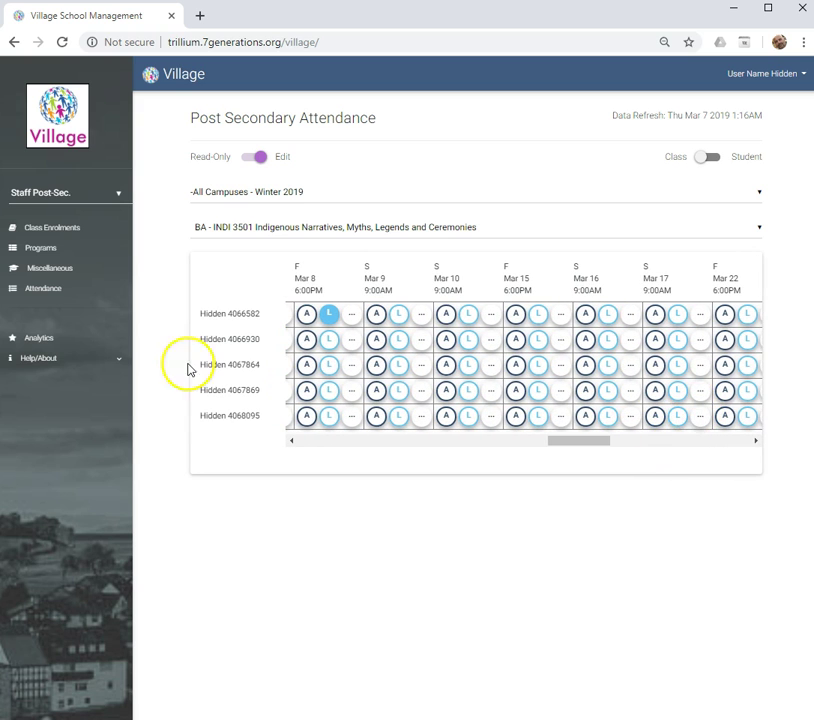
pyautogui.click(330, 316)
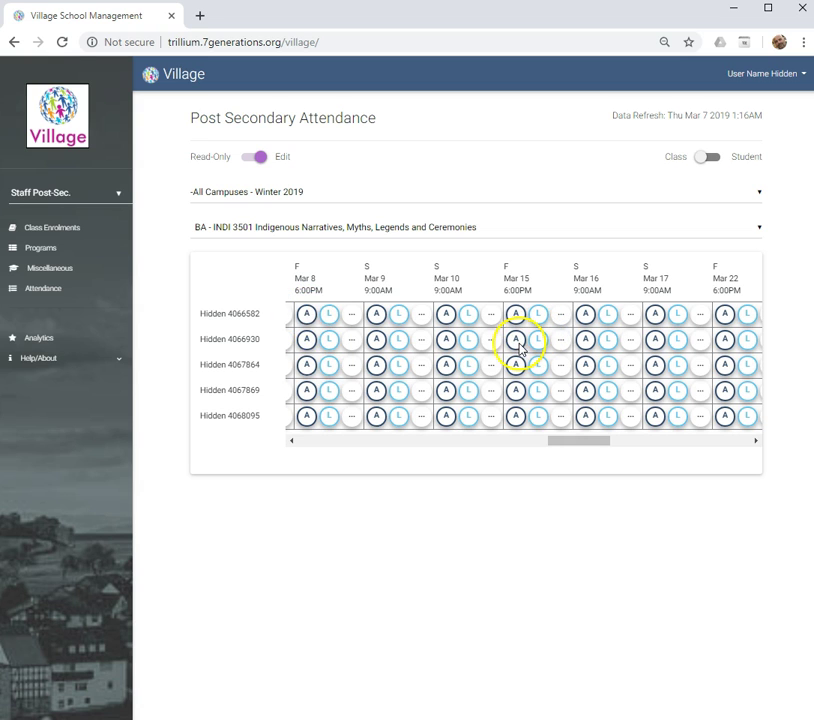
# Step: Try the A and L marks for the first student on Mar 8, and clear the mark again
pyautogui.click(307, 315)
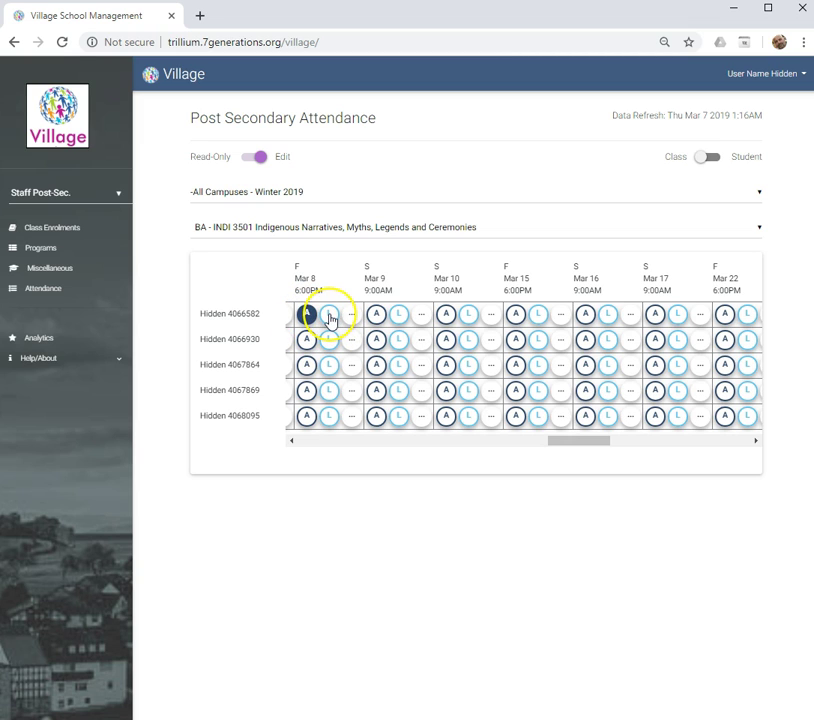
pyautogui.click(330, 316)
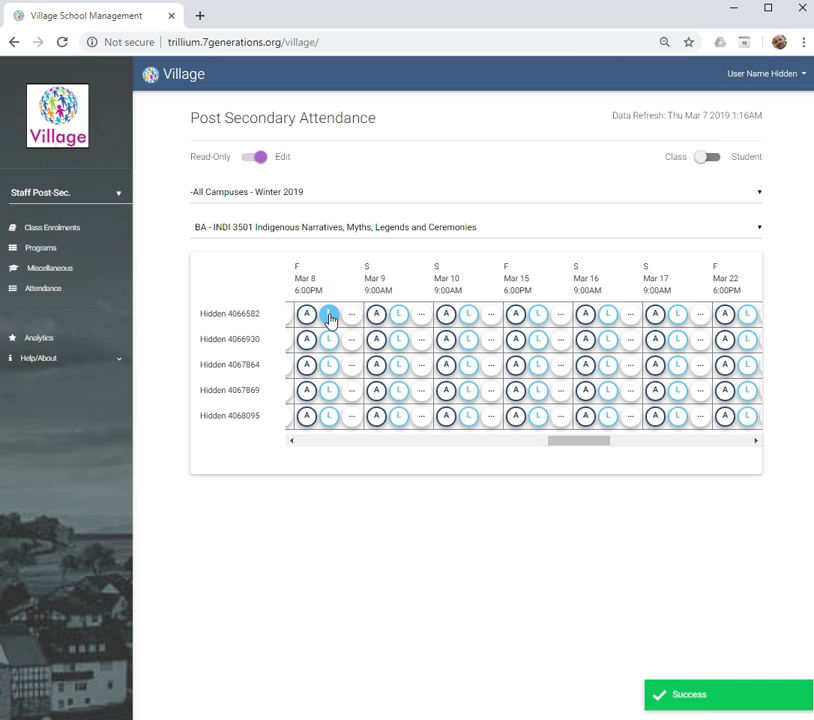
pyautogui.click(331, 318)
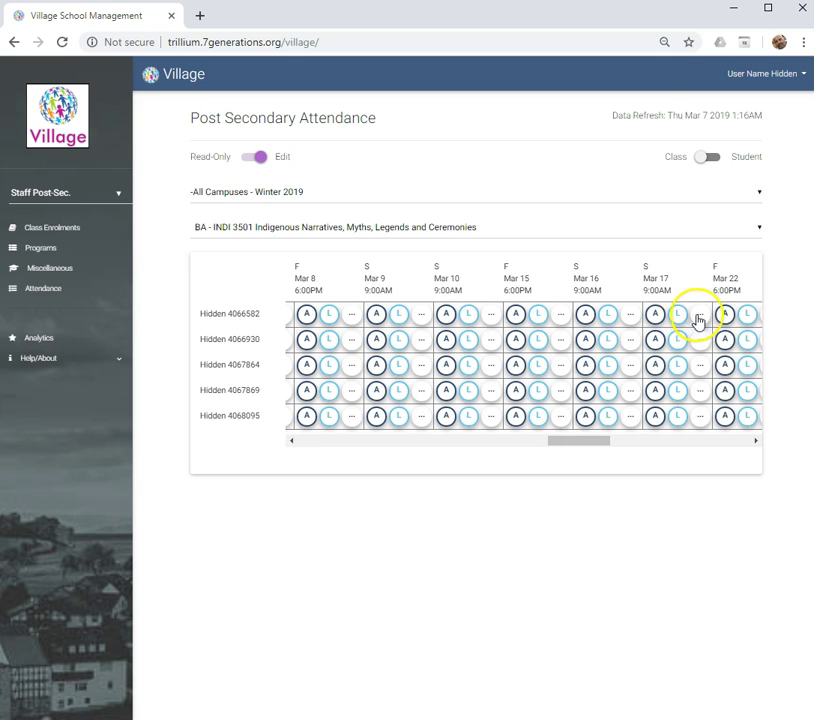
# Step: In the first student's Mar 17 attendance detail, try the A and E statuses, settle on L and include a return time
pyautogui.click(700, 316)
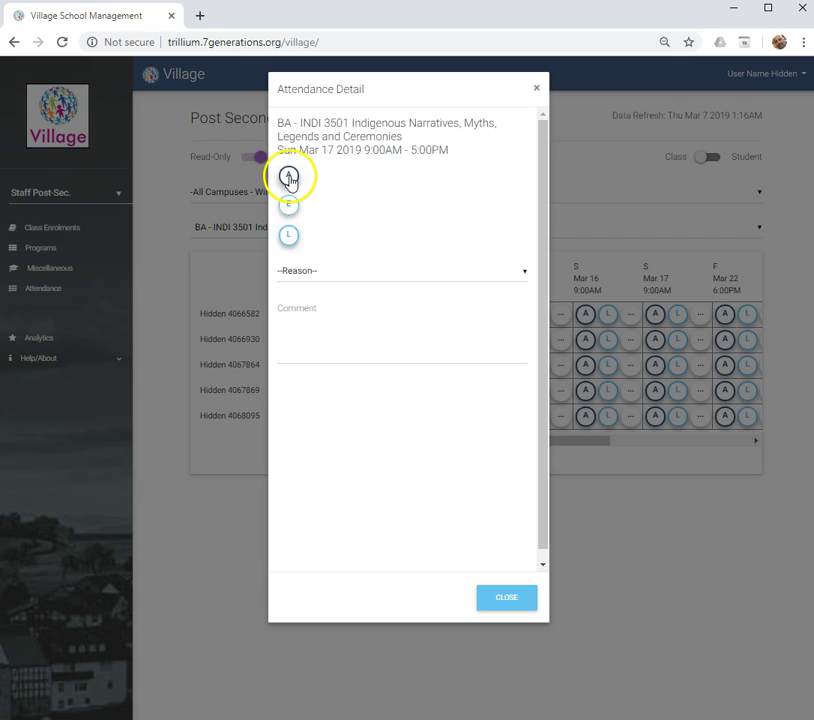
pyautogui.click(288, 178)
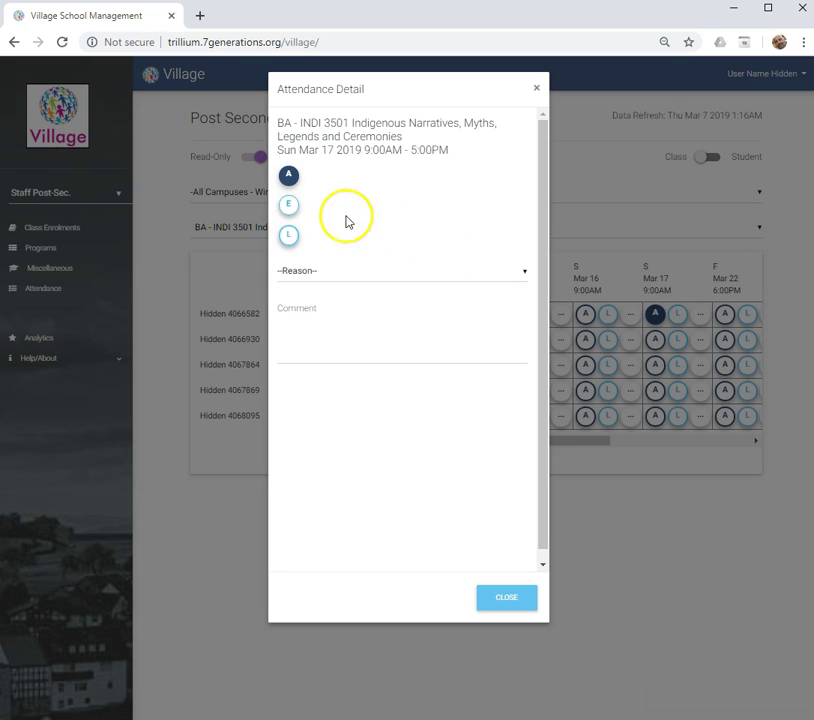
pyautogui.click(289, 206)
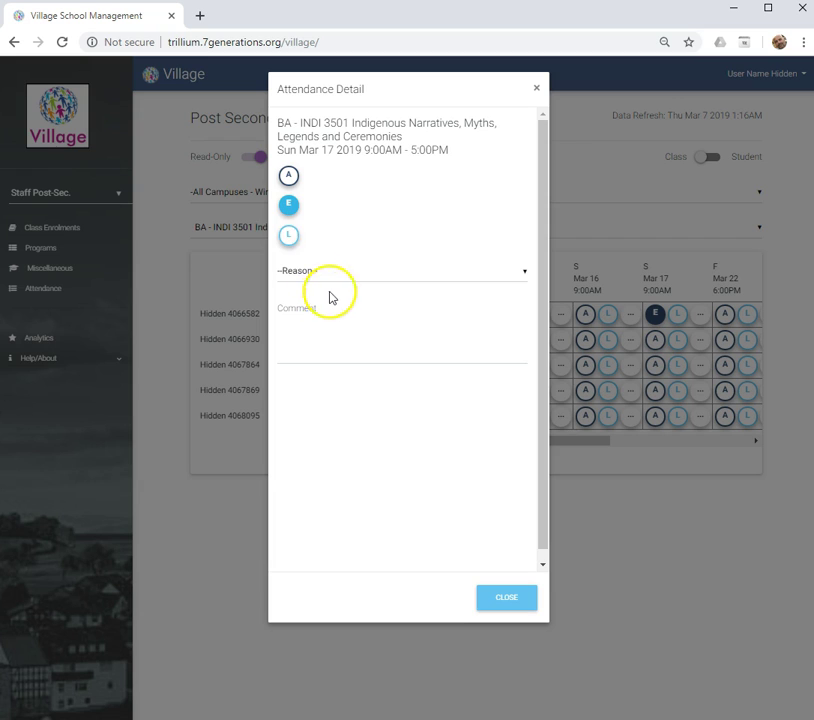
pyautogui.click(289, 236)
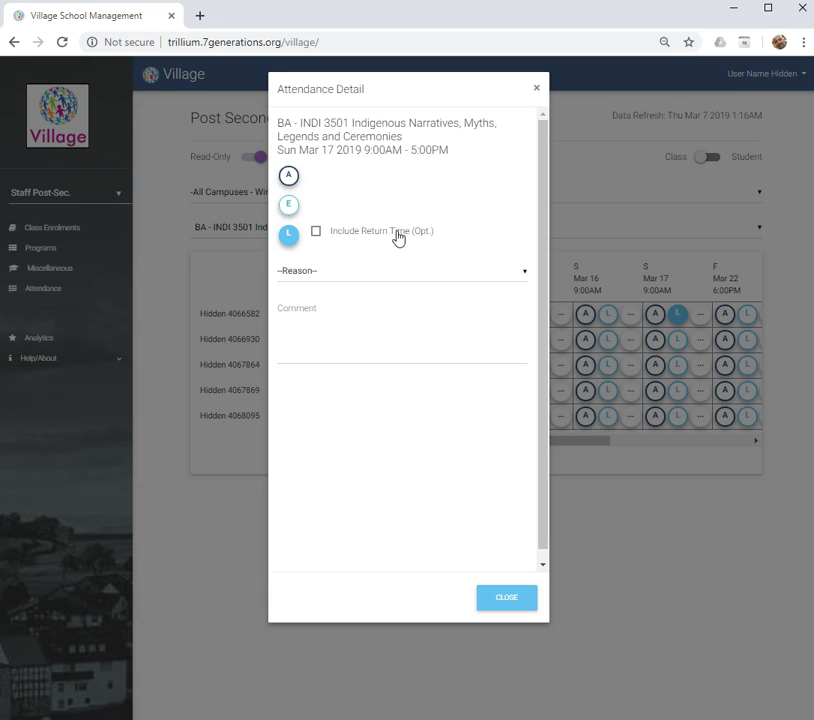
pyautogui.click(398, 237)
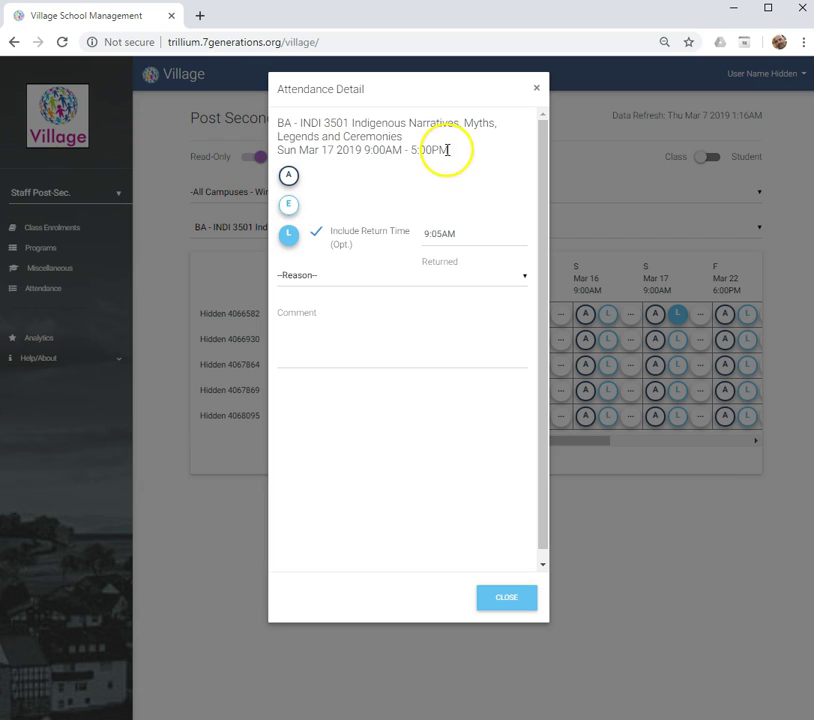
# Step: Set the return time of the Mar 17 late entry to 10:26 AM
pyautogui.click(458, 232)
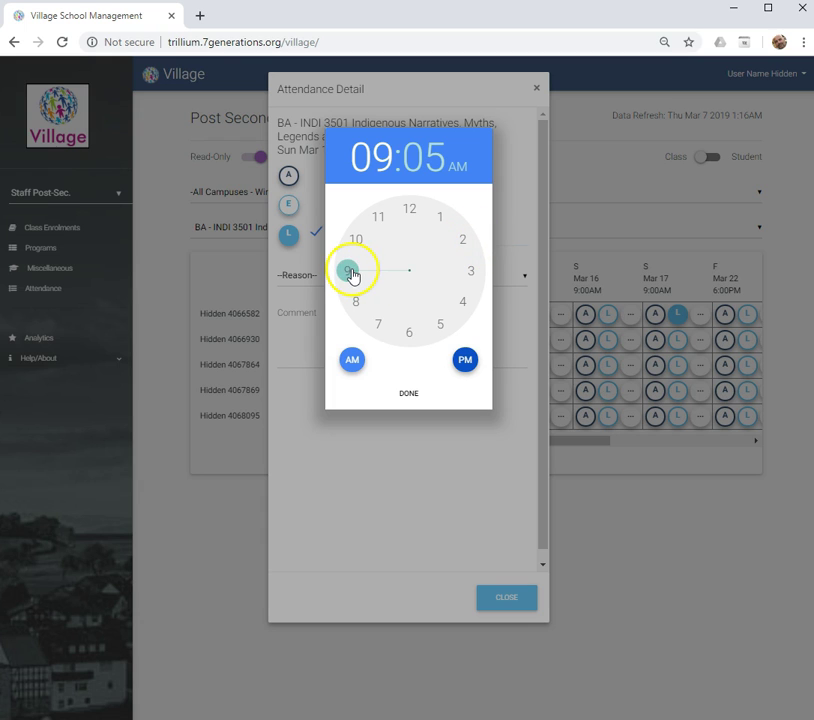
pyautogui.moveTo(352, 274)
pyautogui.mouseDown()
pyautogui.moveTo(362, 242)
pyautogui.moveTo(365, 268)
pyautogui.mouseUp()
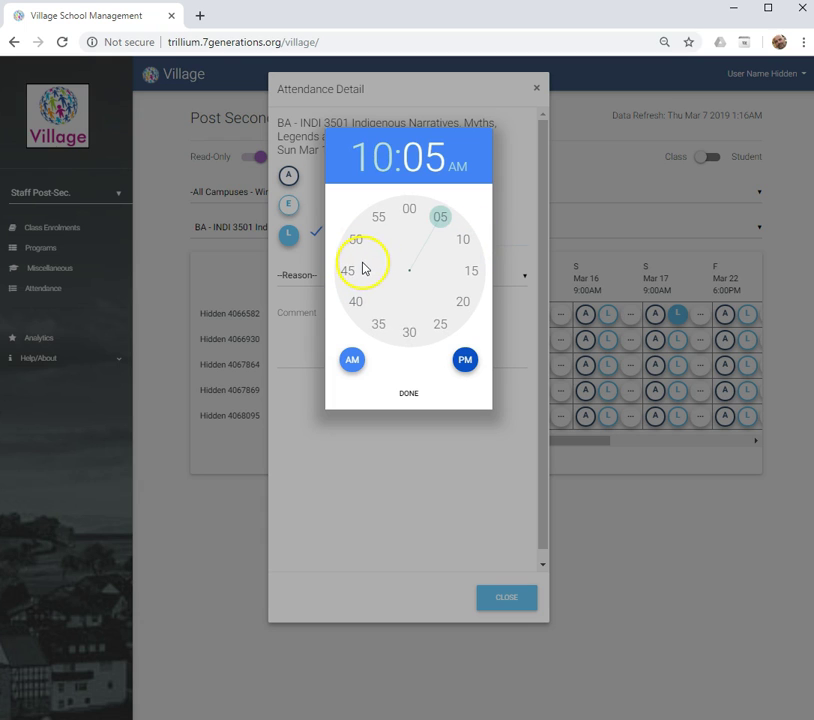
pyautogui.moveTo(445, 222); pyautogui.dragTo(427, 309)
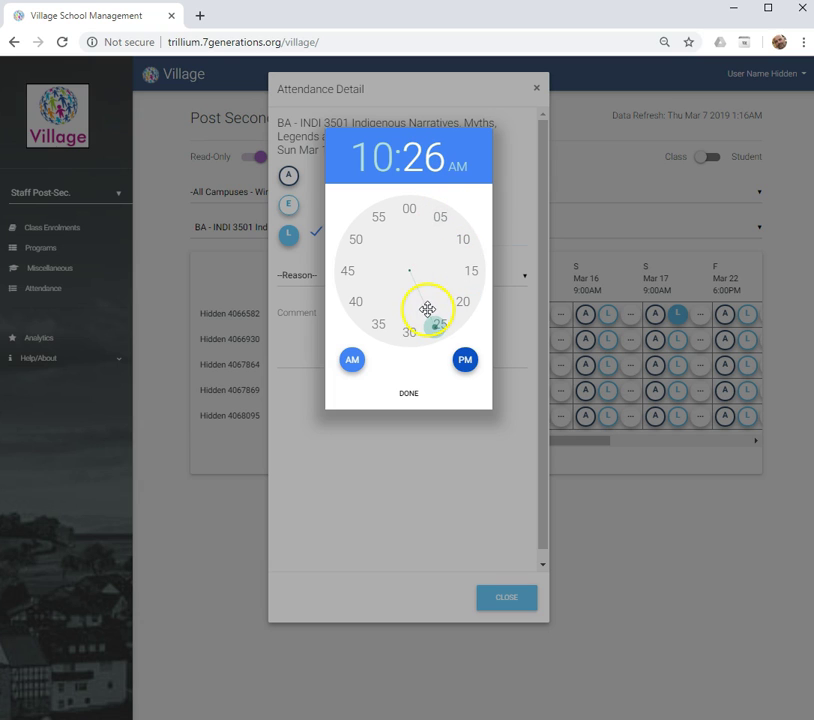
pyautogui.click(408, 398)
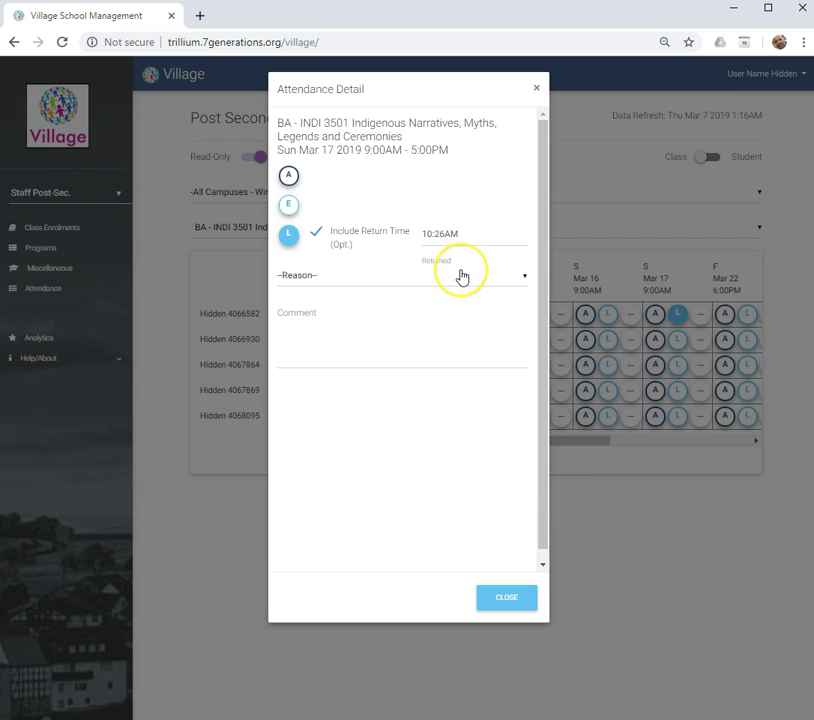
# Step: Change the hour of the return time so that it reads 08:26 AM, before the class start
pyautogui.click(450, 233)
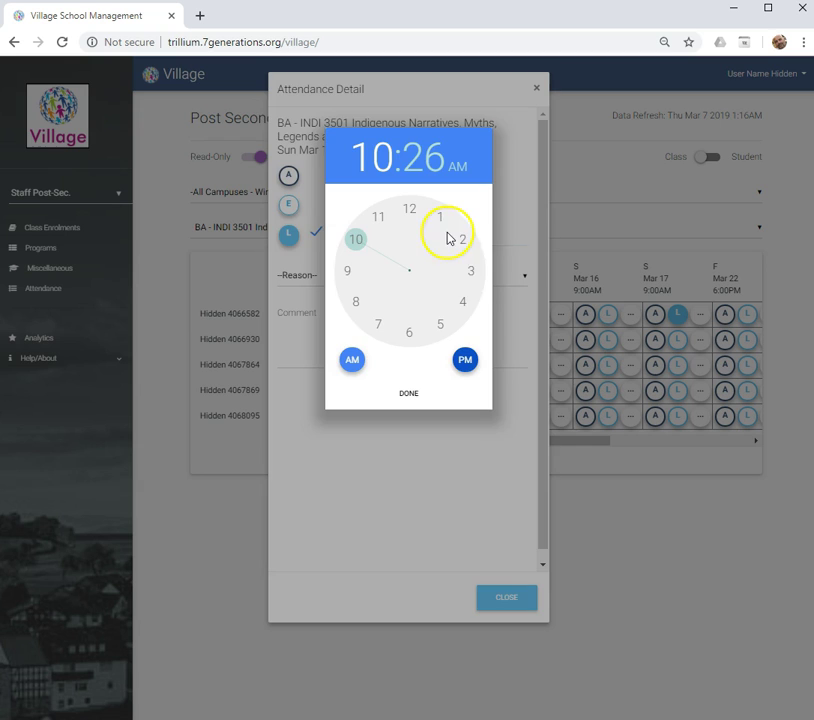
pyautogui.moveTo(352, 250); pyautogui.dragTo(358, 292)
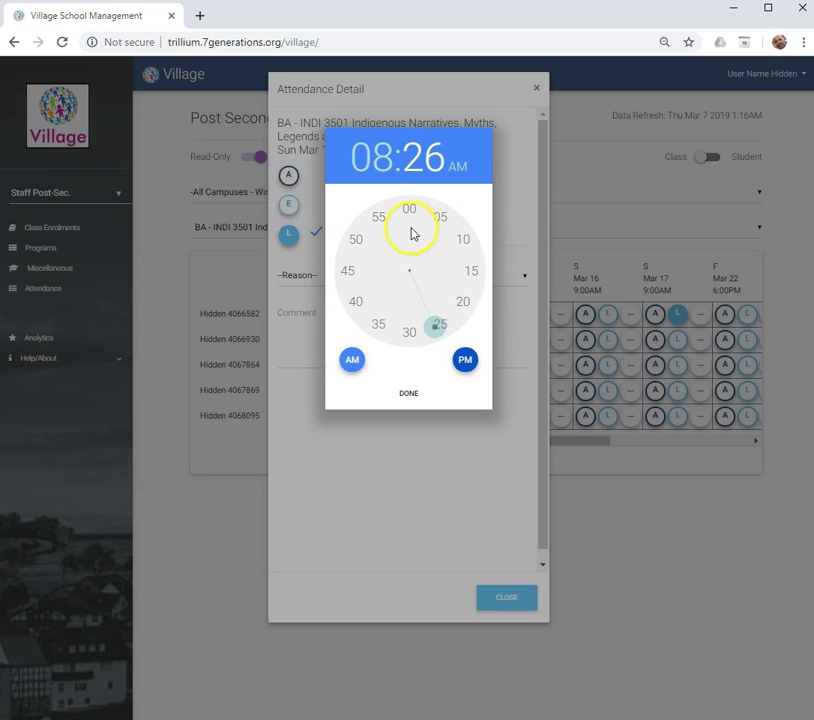
pyautogui.click(408, 392)
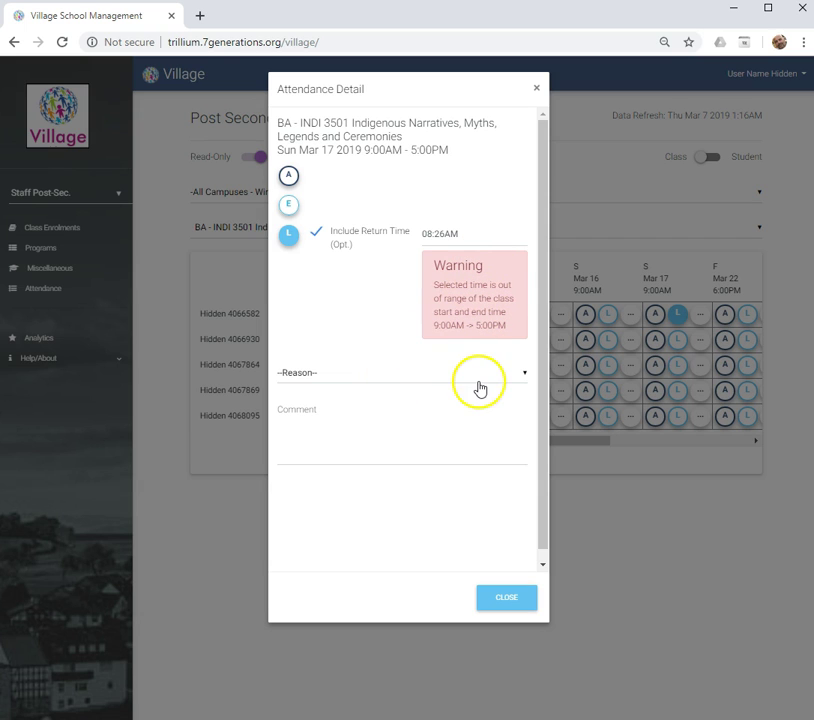
# Step: Give the Mar 17 late entry the reason Funeral and a comment beginning "Here is a com", and close its detail
pyautogui.click(329, 376)
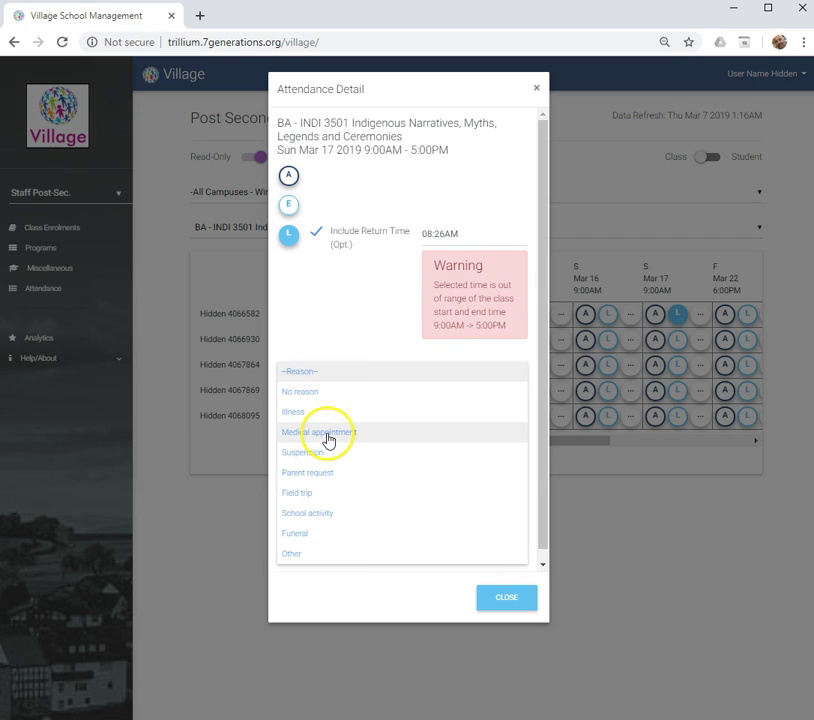
pyautogui.click(316, 535)
pyautogui.click(365, 436)
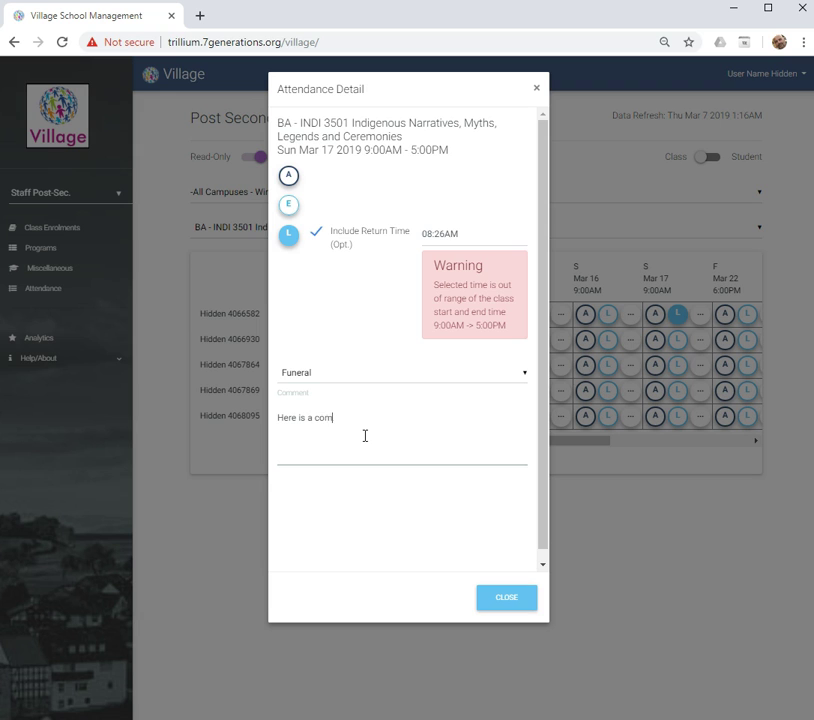
pyautogui.click(495, 600)
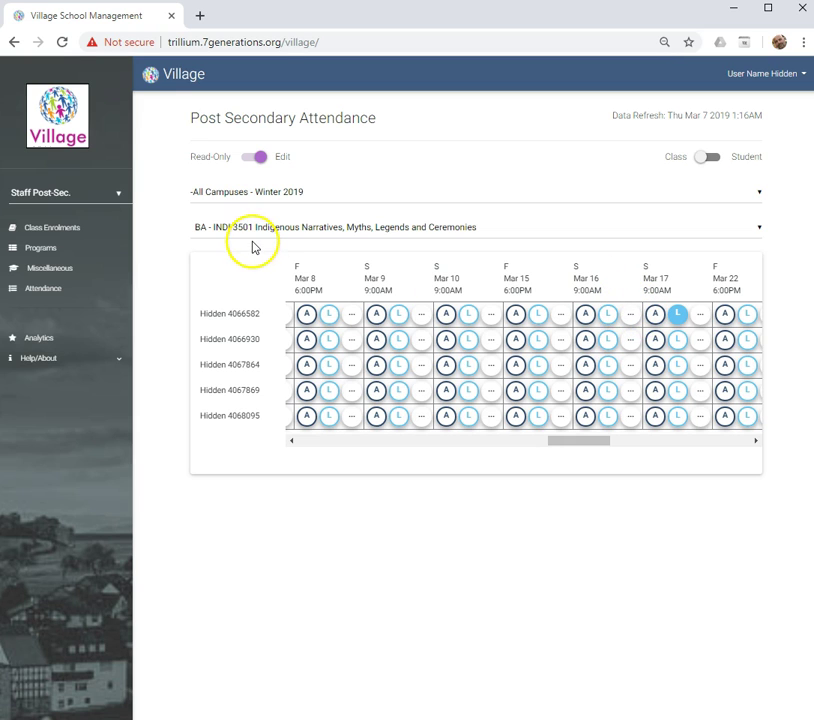
# Step: Switch the attendance page from class to student view and load the first student in the Winter 2019 list
pyautogui.click(737, 162)
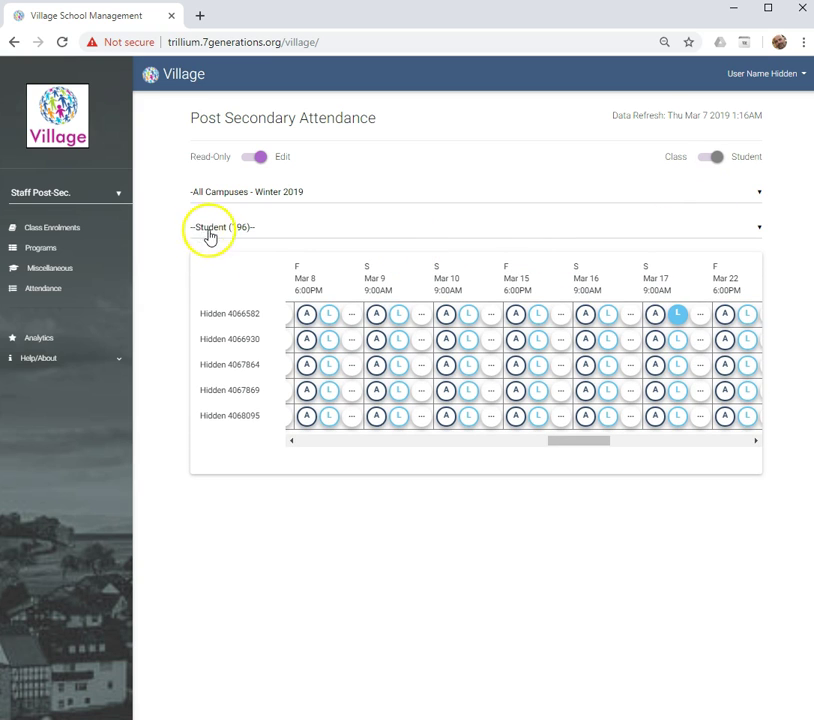
pyautogui.click(278, 233)
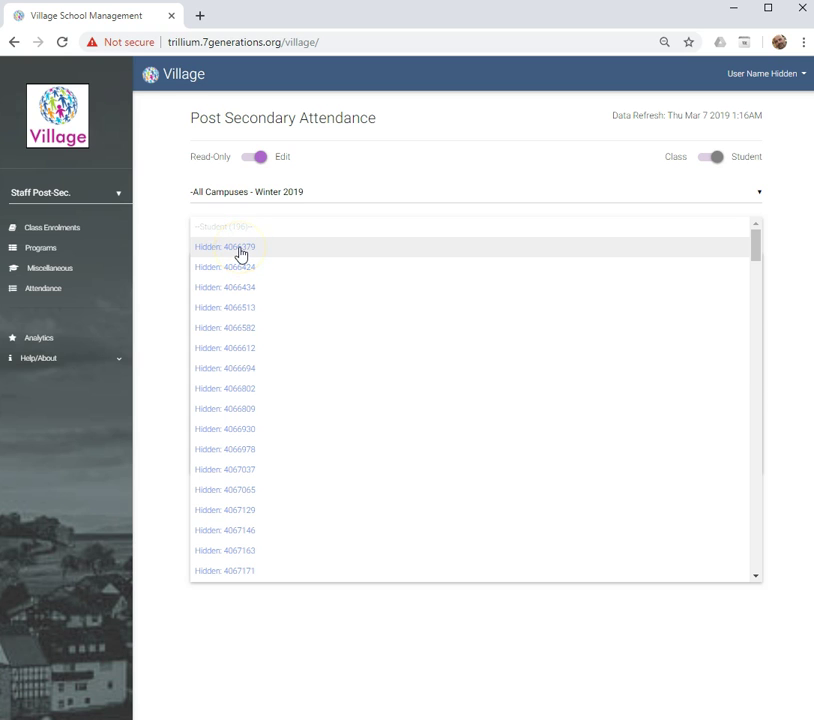
pyautogui.click(240, 254)
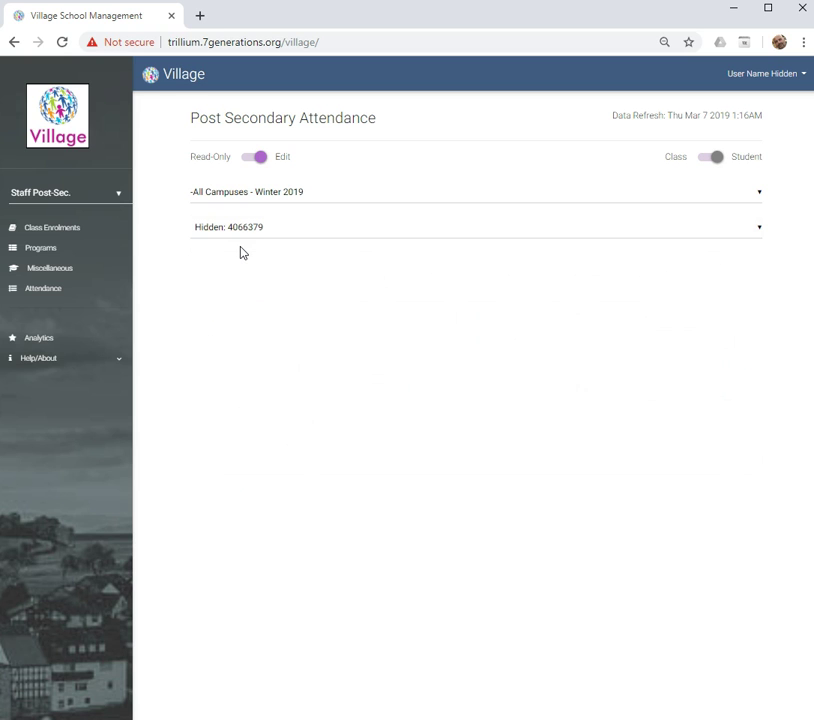
pyautogui.click(261, 251)
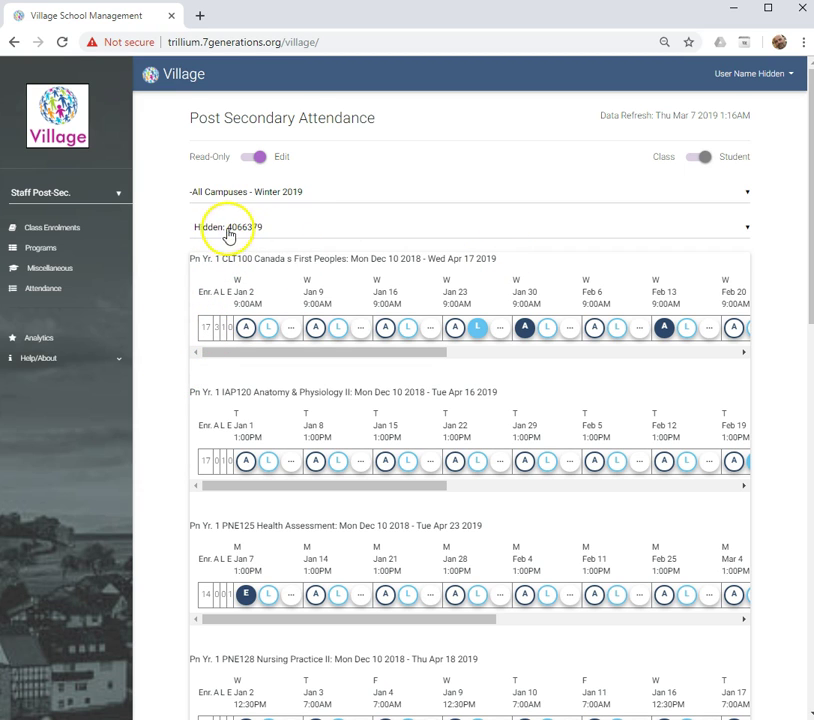
# Step: Examine the student's attendance in the current classes and in the first Previous Classes, including PNE113 Human Relationships
pyautogui.moveTo(230, 352); pyautogui.dragTo(210, 341)
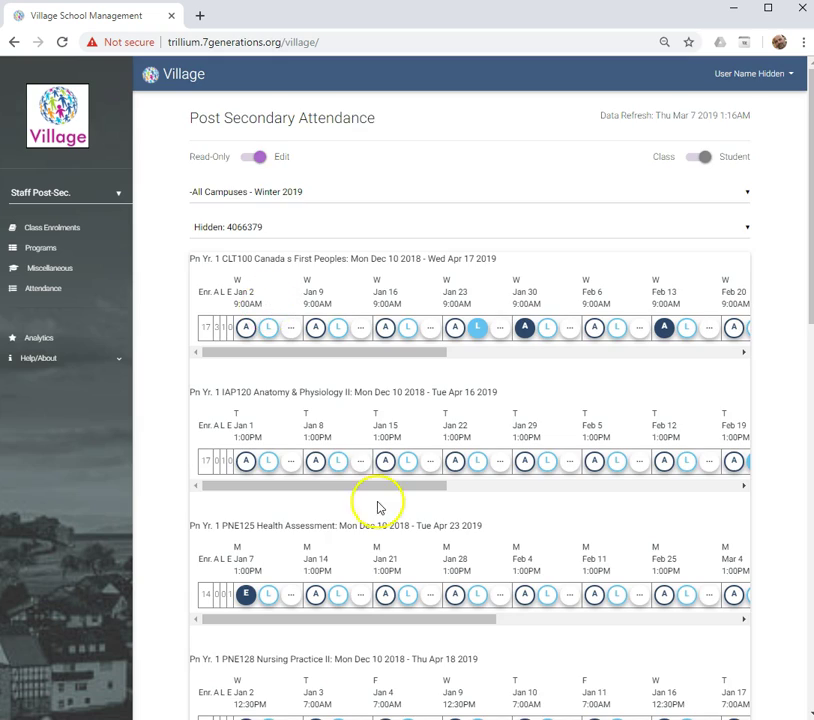
pyautogui.scroll(-5, 378, 508)
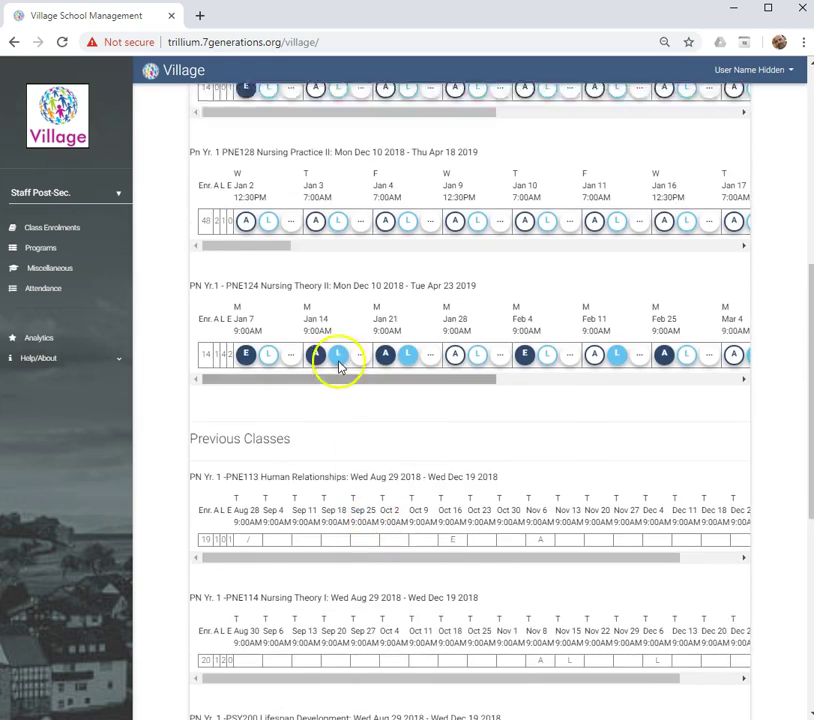
pyautogui.scroll(4, 338, 366)
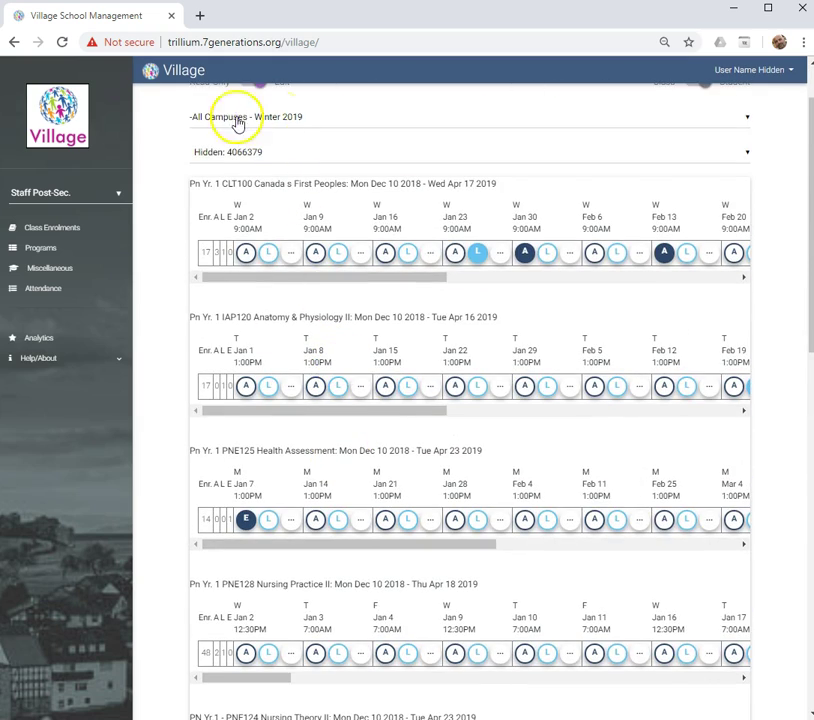
pyautogui.scroll(-5, 451, 487)
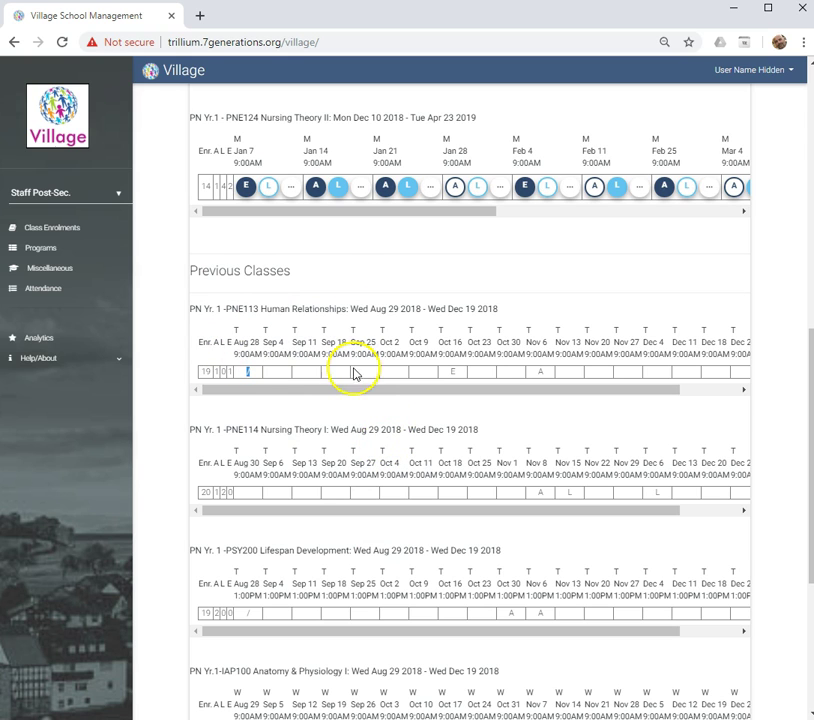
pyautogui.scroll(15, 350, 408)
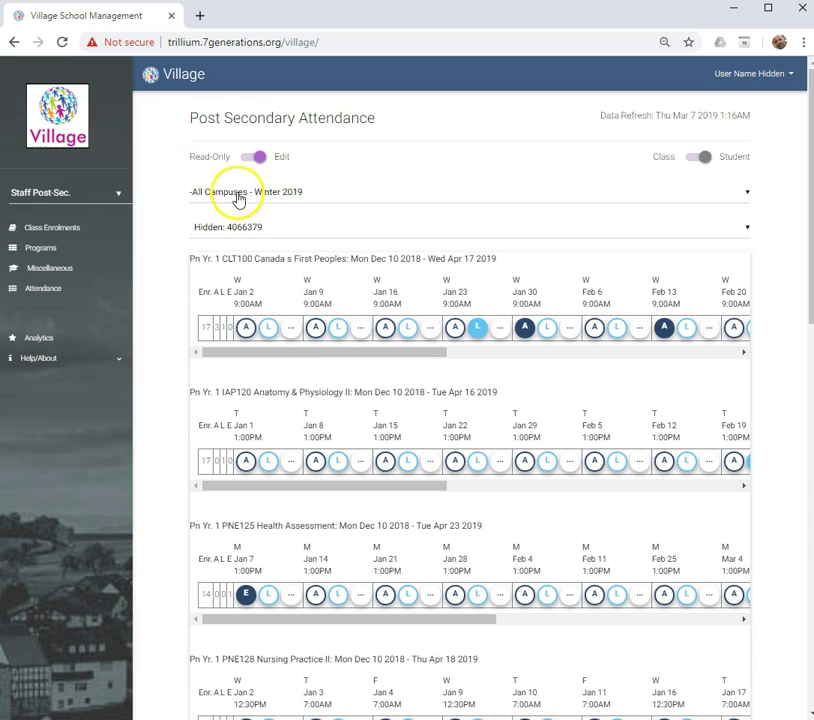
# Step: Review the student's full class list down to PNE110 Professional Growth under Previous Classes, and return to CLT100 Canada s First Peoples
pyautogui.scroll(-5, 316, 469)
pyautogui.scroll(5, 316, 469)
pyautogui.scroll(-5, 345, 495)
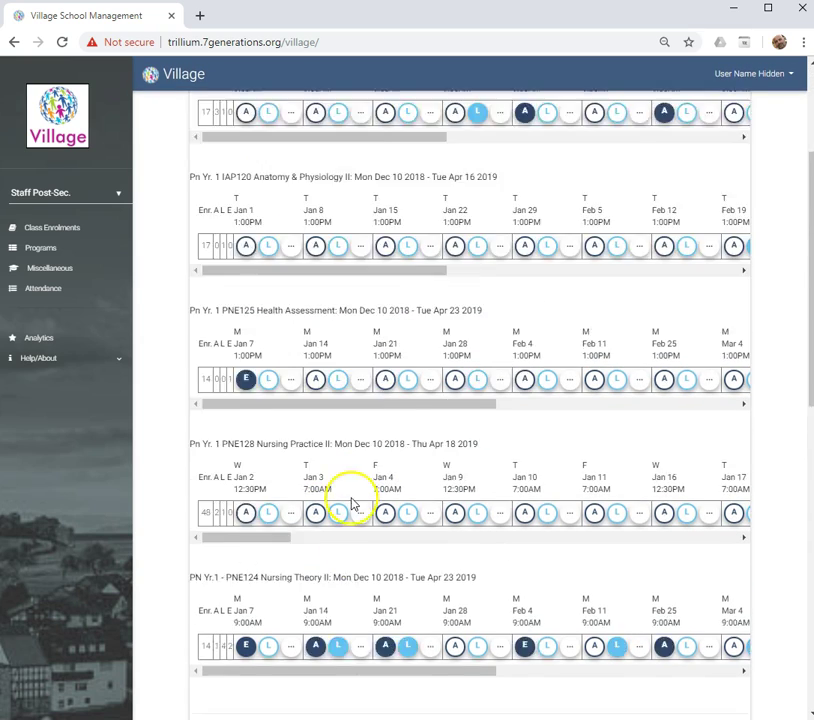
pyautogui.scroll(-2, 294, 536)
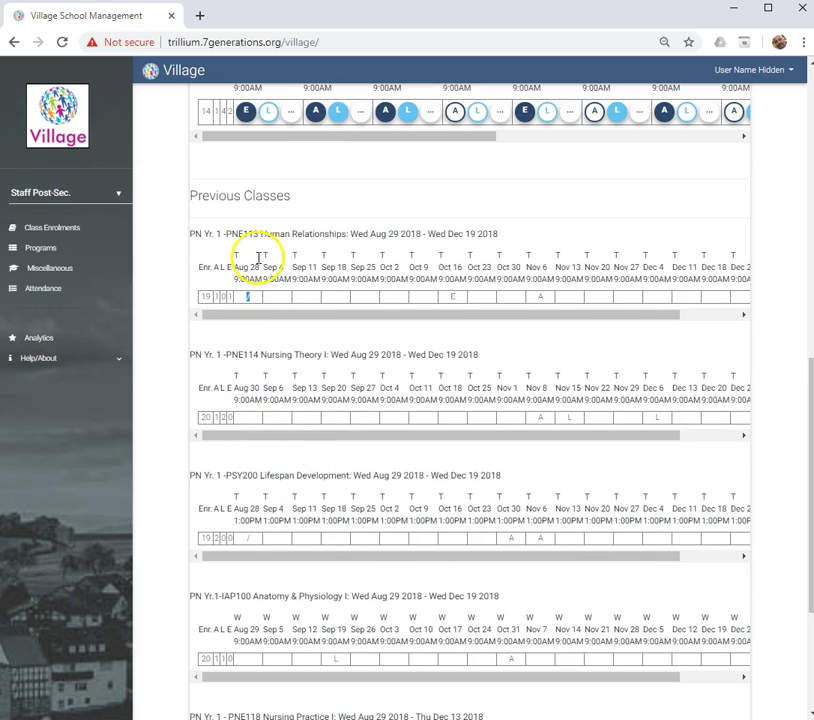
pyautogui.scroll(-2, 392, 447)
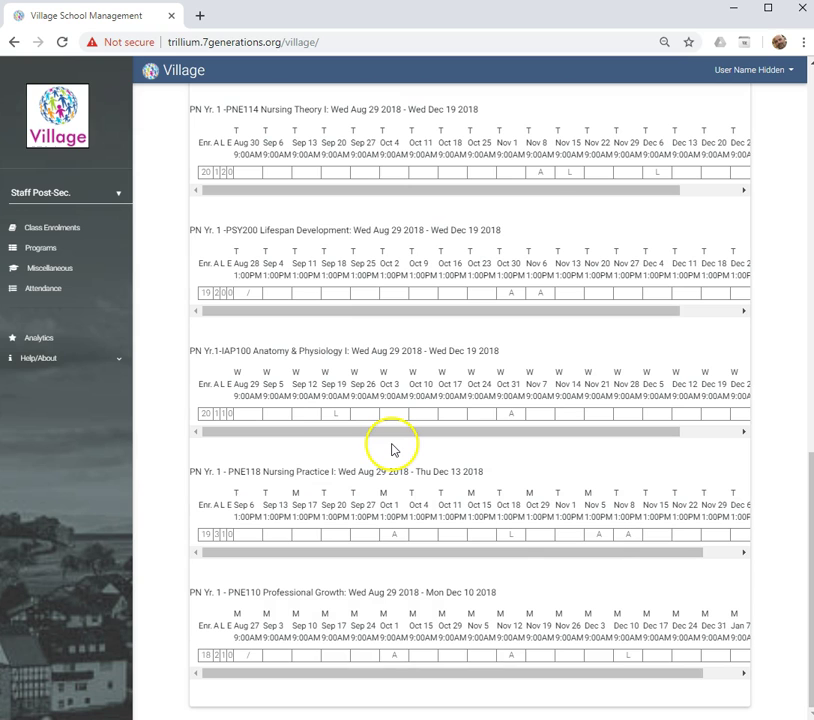
pyautogui.moveTo(300, 672); pyautogui.dragTo(245, 683)
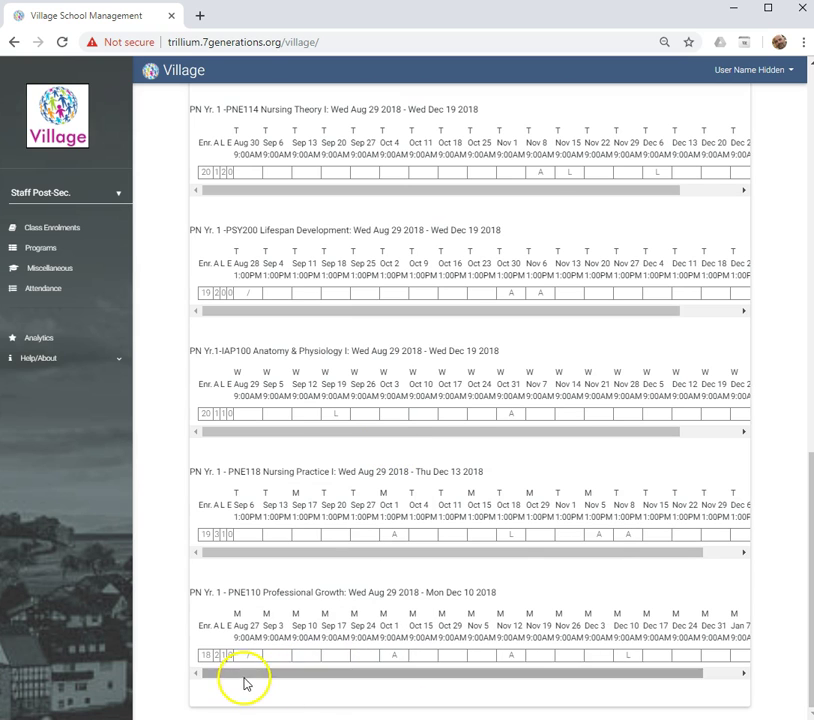
pyautogui.scroll(1, 343, 390)
pyautogui.scroll(15, 343, 390)
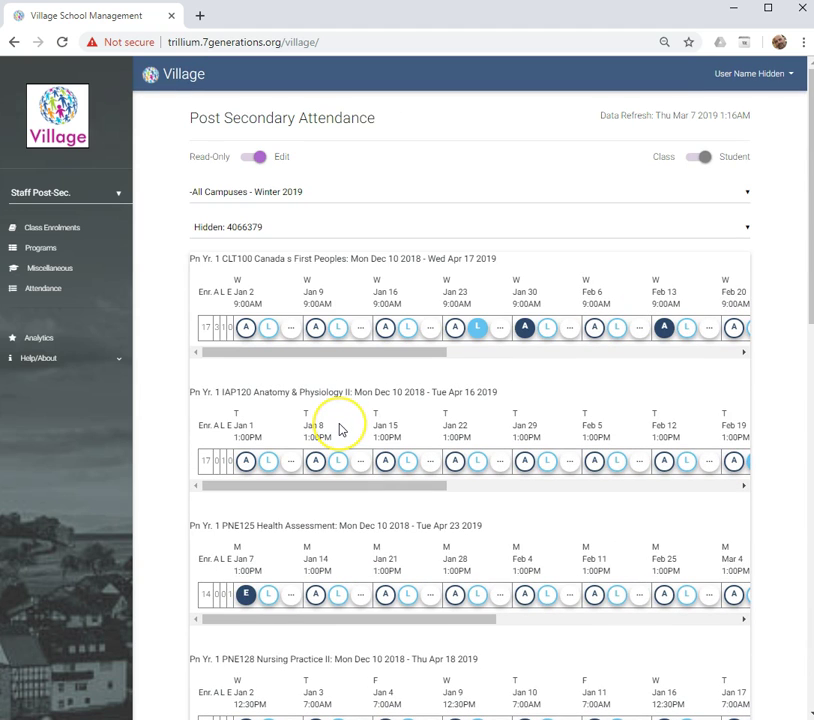